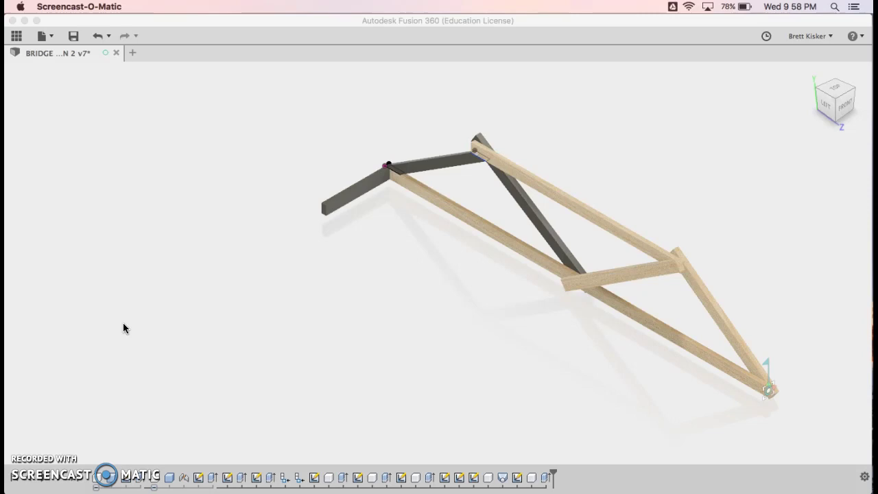
Activate the modelling window and zoom in and back out on the bridge
{"action": "left_click", "coordinate": [508, 234]}
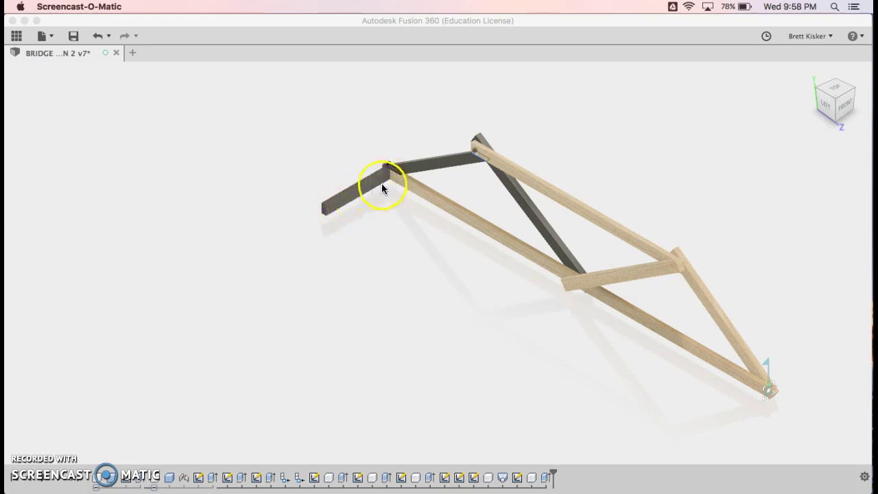
{"action": "left_click", "coordinate": [381, 183]}
{"action": "left_click", "coordinate": [568, 288]}
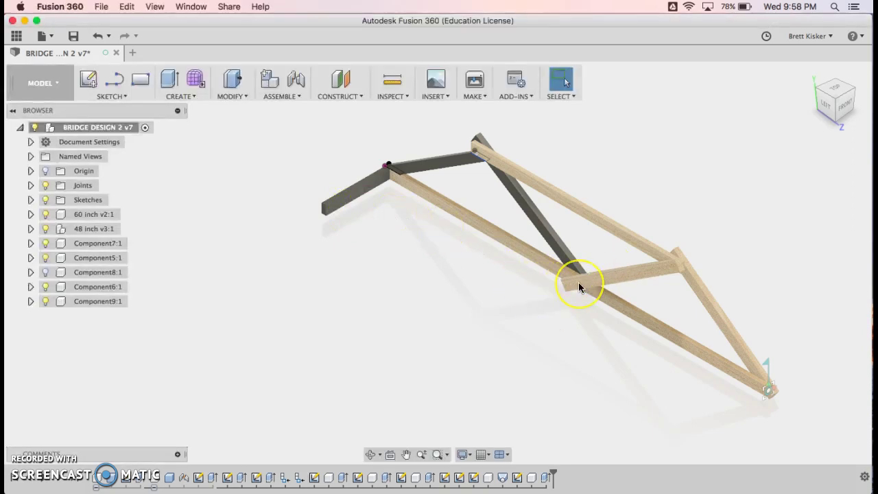
{"action": "scroll", "coordinate": [578, 281], "scroll_direction": "up", "scroll_amount": 2}
{"action": "scroll", "coordinate": [579, 284], "scroll_direction": "up", "scroll_amount": 3}
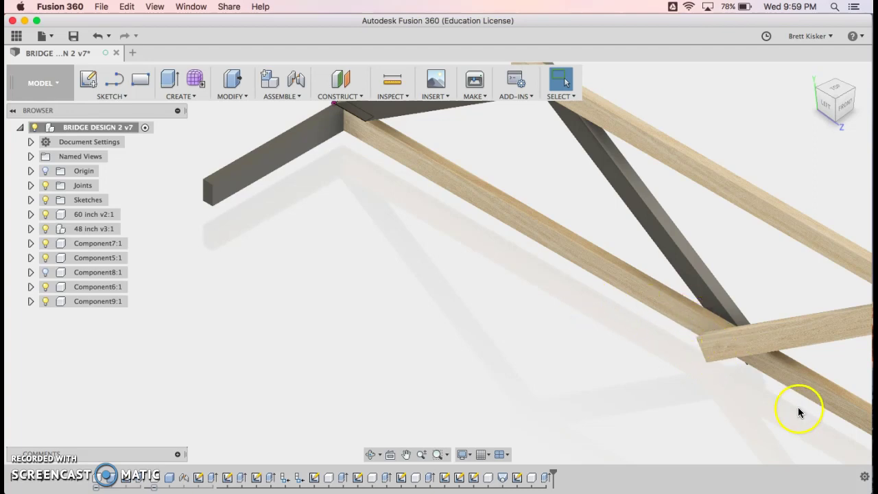
{"action": "scroll", "coordinate": [565, 356], "scroll_direction": "down", "scroll_amount": 5}
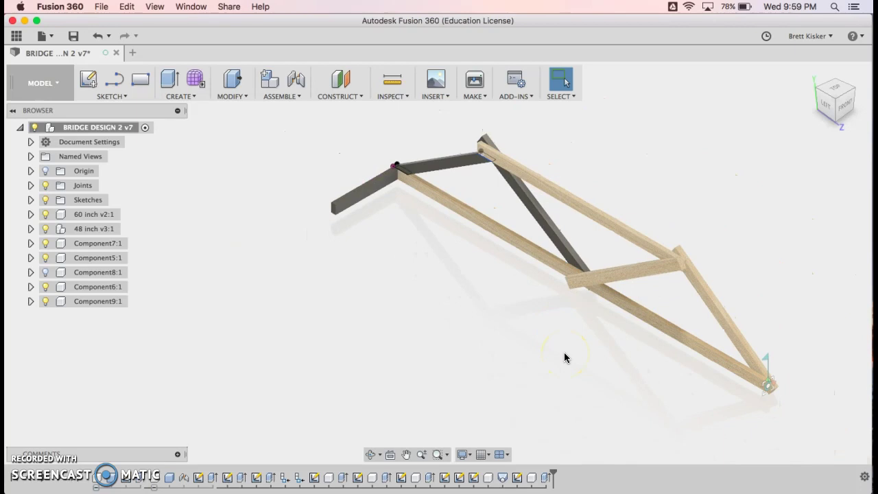
Try the dark beam's right-click actions, starting a Hole on it and cancelling
{"action": "left_click", "coordinate": [349, 200]}
{"action": "right_click", "coordinate": [349, 203]}
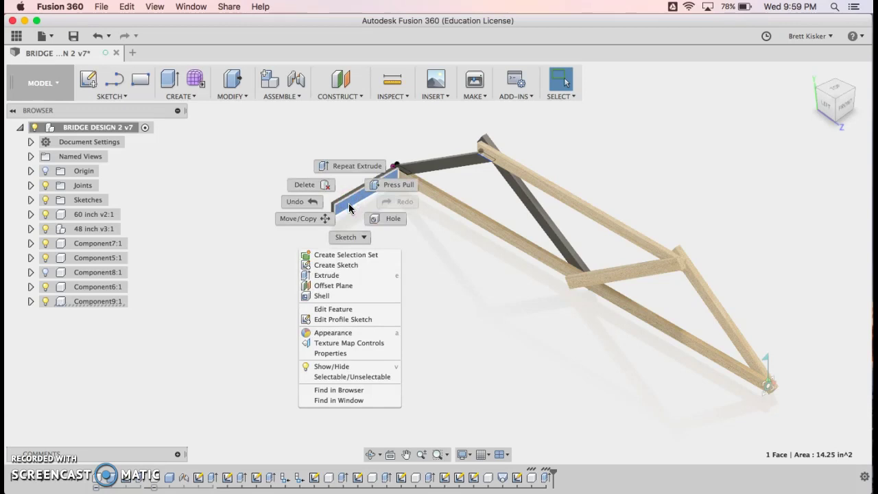
{"action": "left_click", "coordinate": [450, 279]}
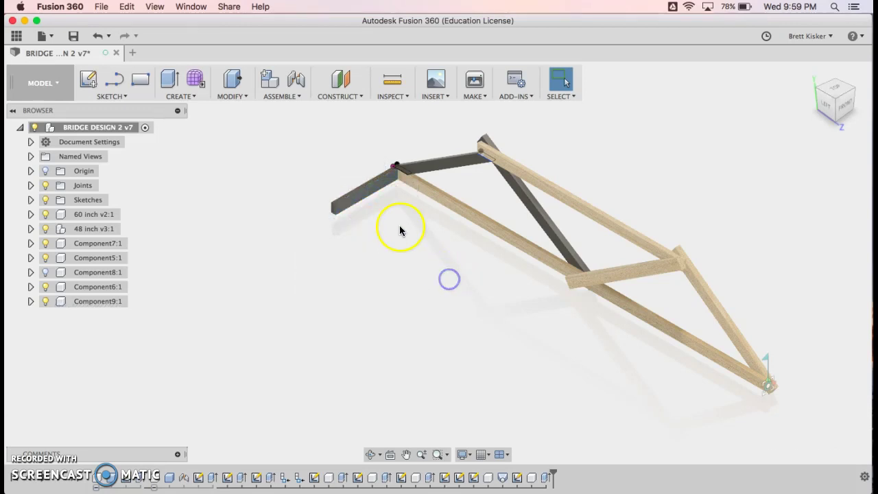
{"action": "right_click", "coordinate": [369, 195]}
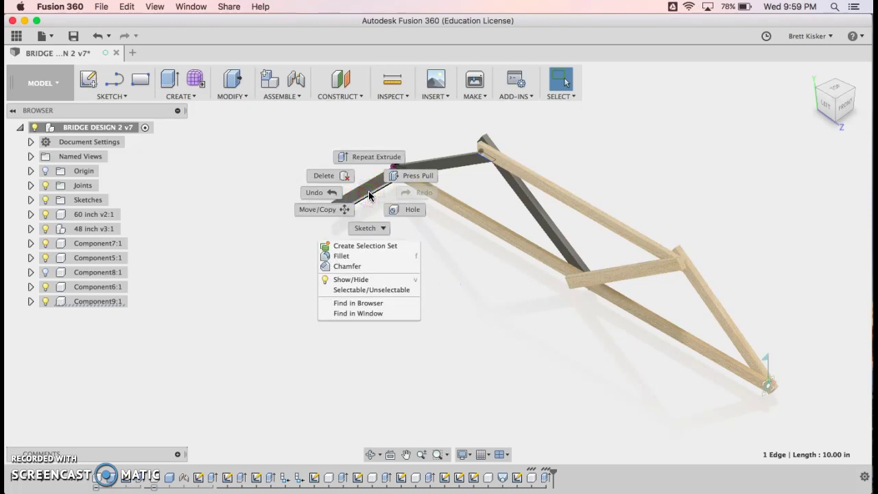
{"action": "left_click", "coordinate": [432, 244]}
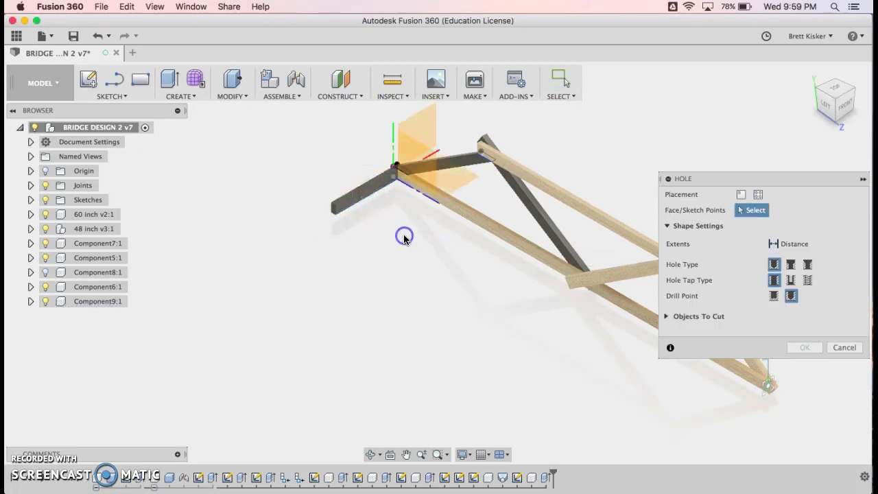
{"action": "key", "text": "Escape"}
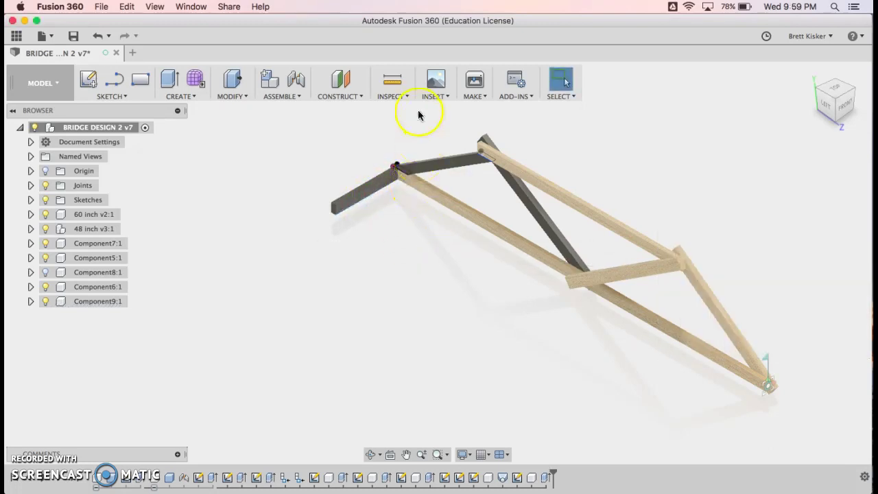
Start a Midplane and try picking the dark beam's near end face
{"action": "left_click", "coordinate": [337, 96]}
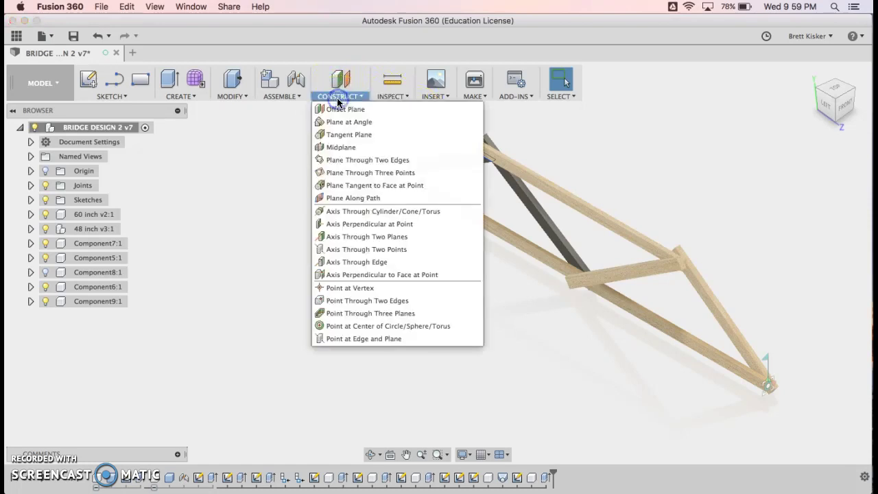
{"action": "left_click", "coordinate": [338, 148]}
{"action": "scroll", "coordinate": [349, 206], "scroll_direction": "up", "scroll_amount": 5}
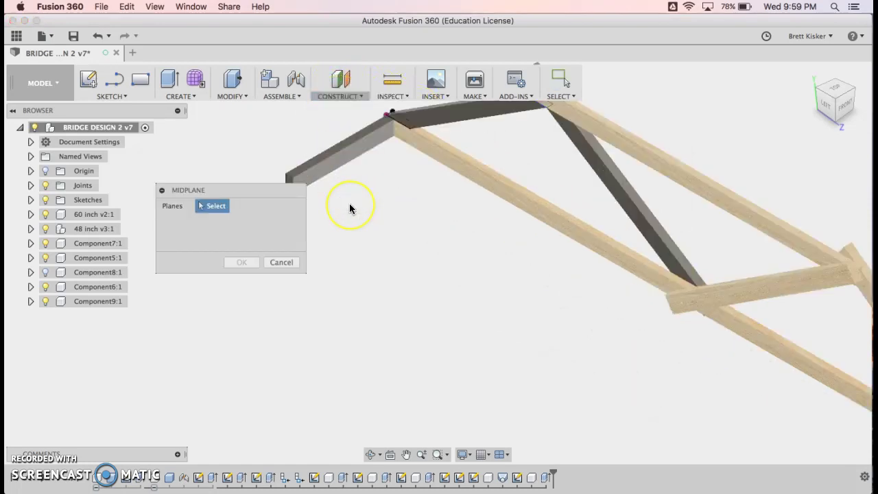
{"action": "scroll", "coordinate": [349, 206], "scroll_direction": "up", "scroll_amount": 6}
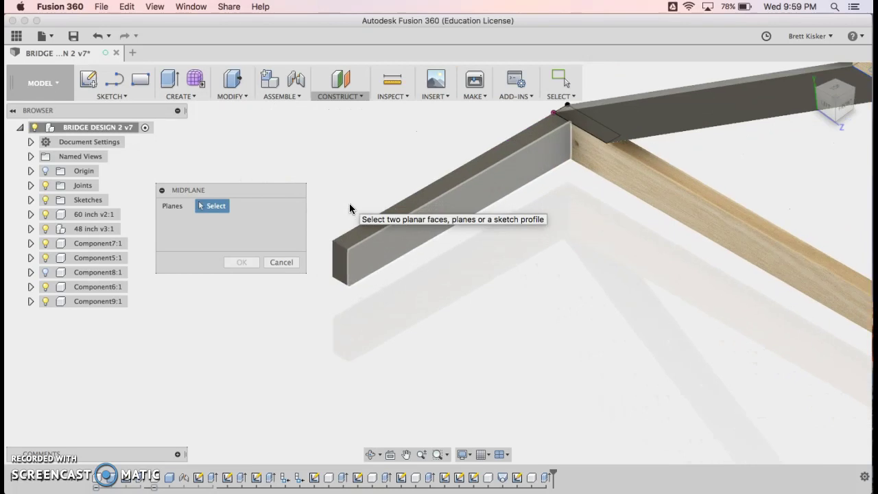
{"action": "scroll", "coordinate": [349, 203], "scroll_direction": "up", "scroll_amount": 5}
{"action": "left_click", "coordinate": [348, 307]}
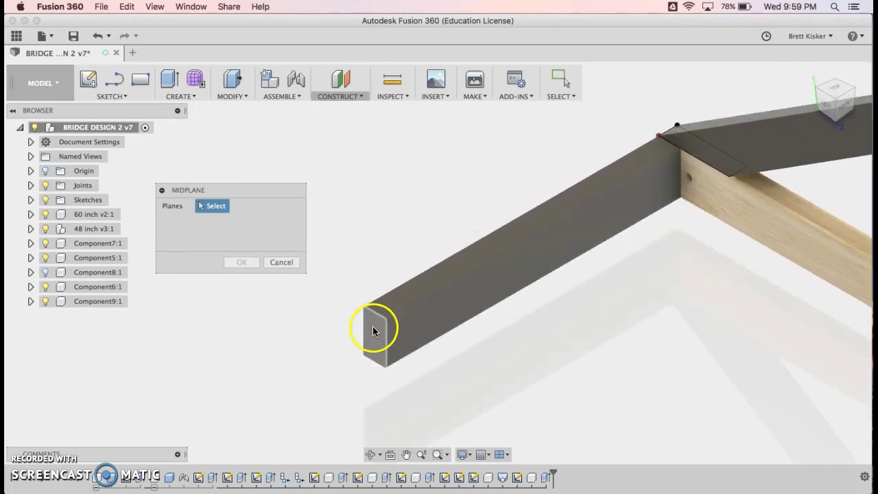
Cancel the midplane and hide the '60 inch v2:1' component
{"action": "key", "text": "Escape"}
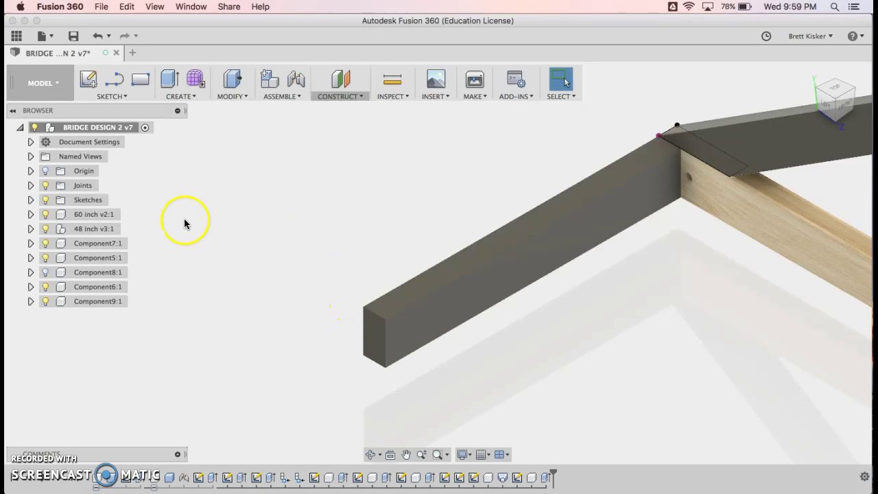
{"action": "left_click", "coordinate": [45, 214]}
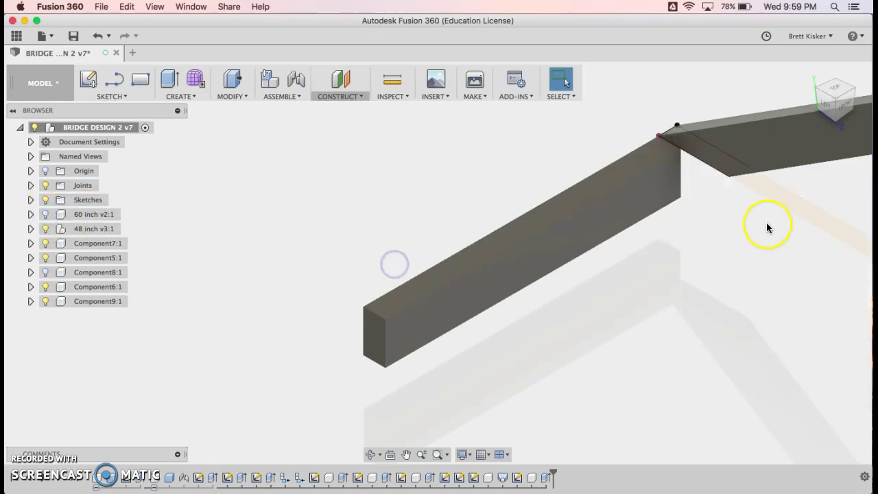
{"action": "left_click", "coordinate": [520, 149]}
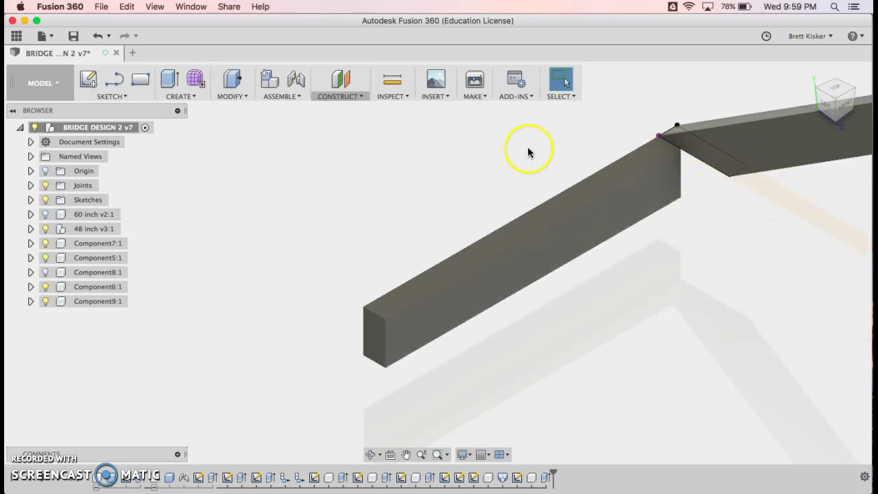
Create a Midplane between the near and far end faces of the dark 10-inch beam
{"action": "left_click", "coordinate": [351, 96]}
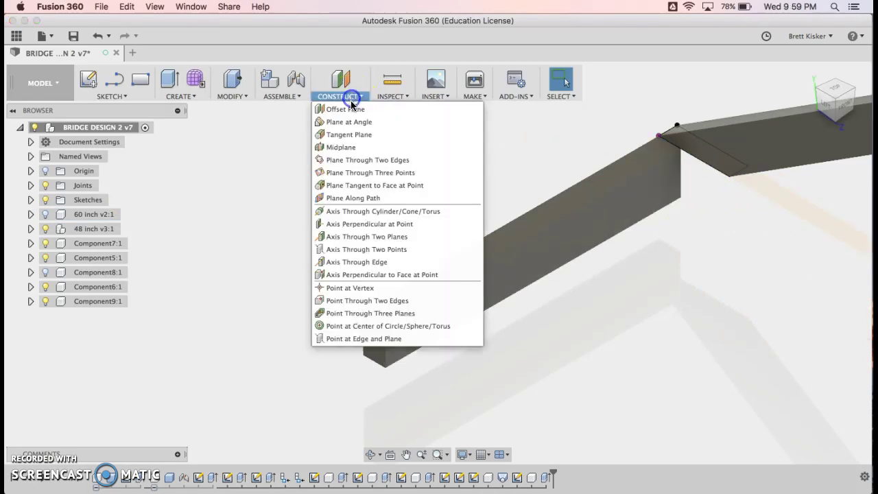
{"action": "left_click", "coordinate": [350, 144]}
{"action": "left_click", "coordinate": [369, 336]}
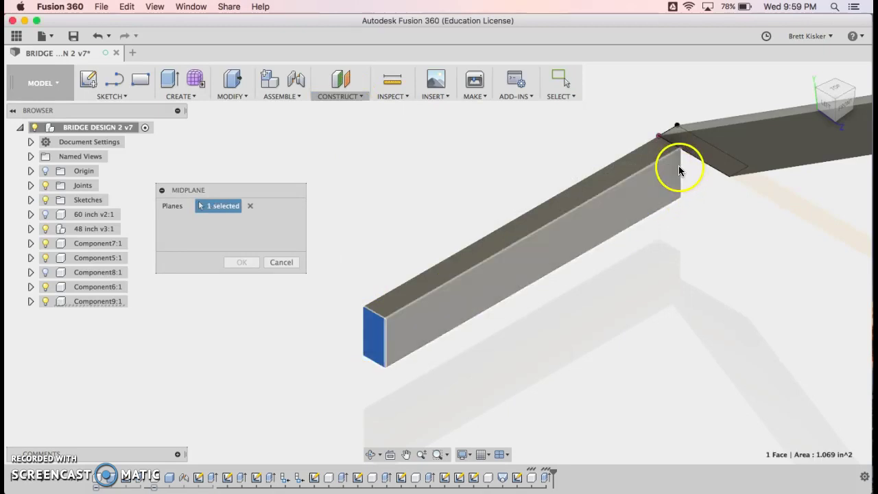
{"action": "left_click", "coordinate": [834, 84]}
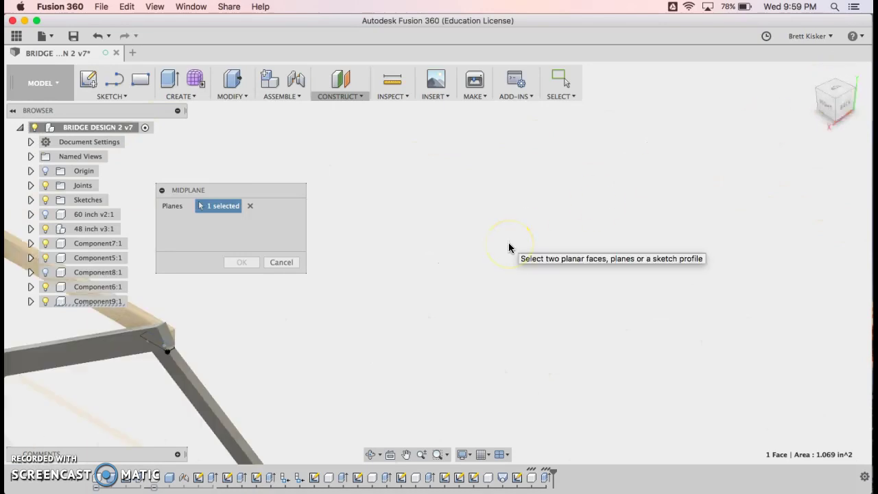
{"action": "scroll", "coordinate": [411, 377], "scroll_direction": "up", "scroll_amount": 5}
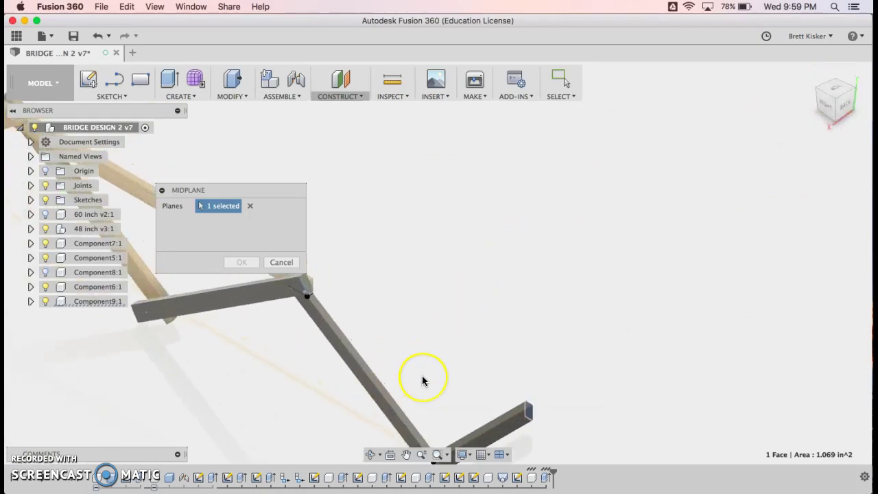
{"action": "middle_click_drag", "start_coordinate": [446, 370], "coordinate": [512, 378], "text": "shift"}
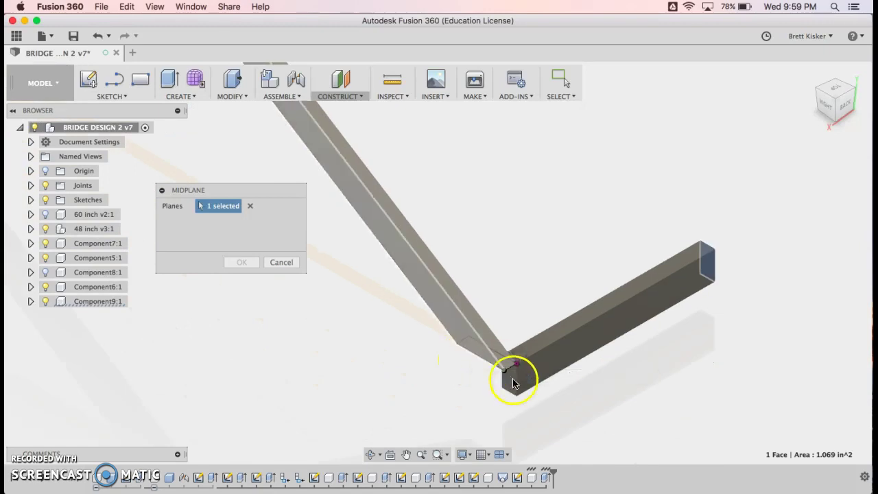
{"action": "left_click", "coordinate": [510, 388]}
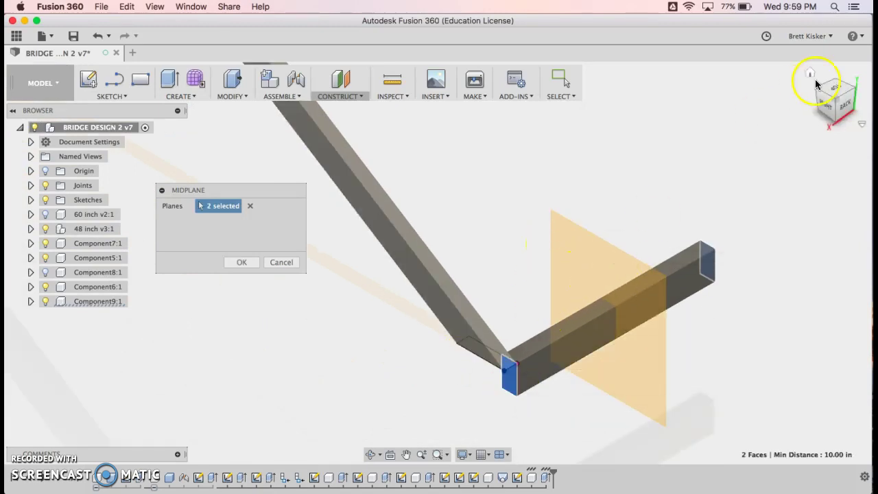
{"action": "left_click", "coordinate": [810, 75]}
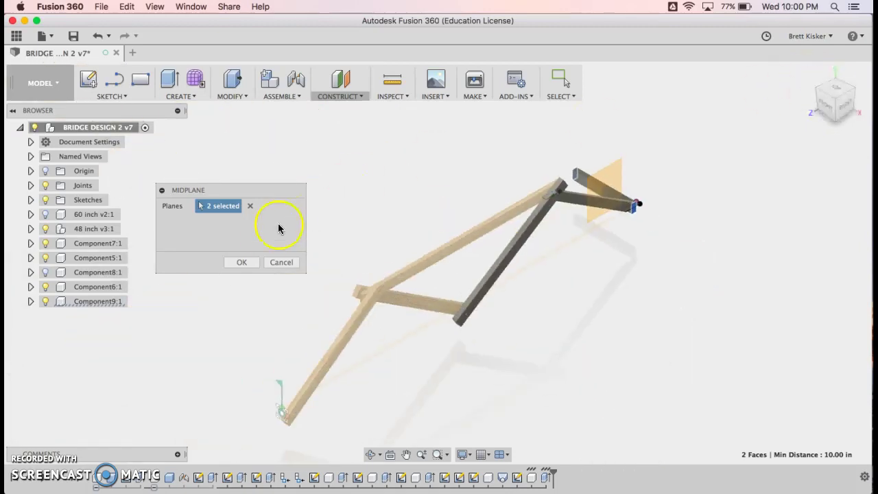
{"action": "left_click", "coordinate": [241, 262]}
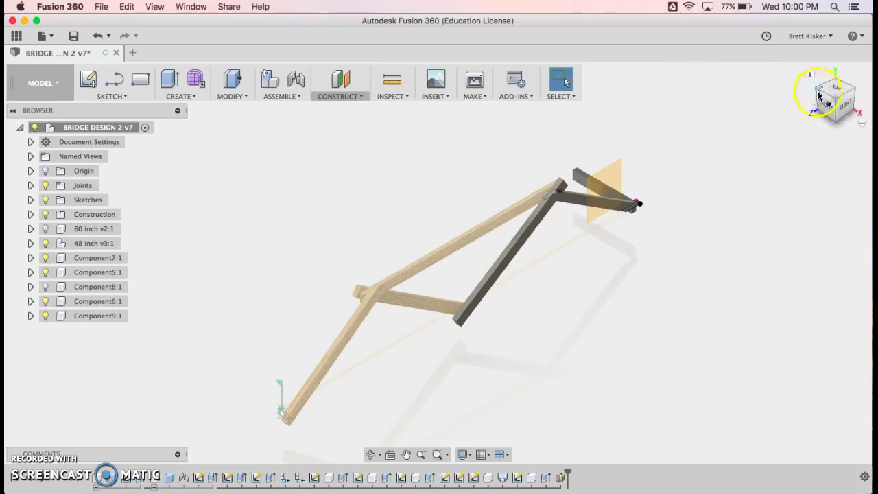
{"action": "left_click", "coordinate": [818, 91]}
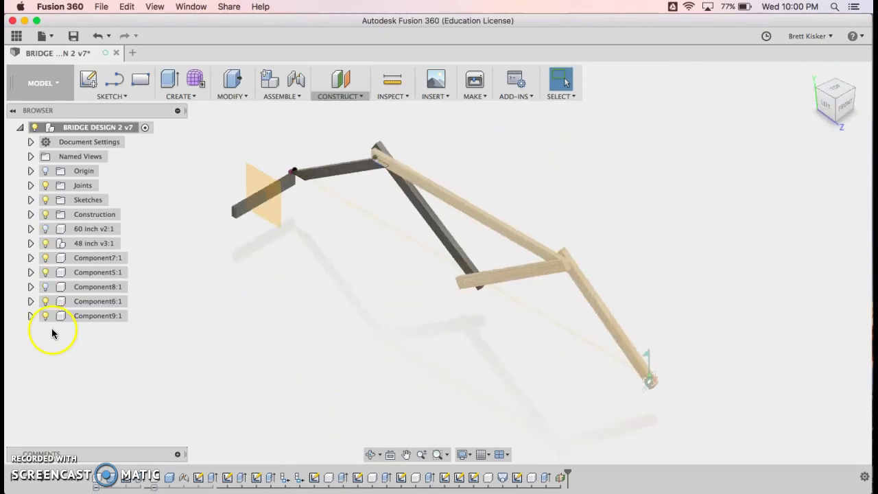
Toggle Component8:1 on and off, then show the '60 inch v2:1' beam again
{"action": "left_click", "coordinate": [45, 286]}
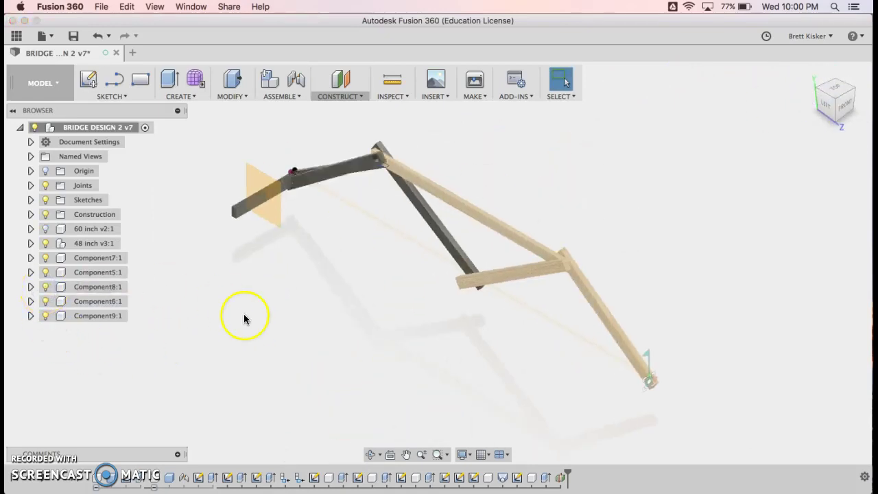
{"action": "left_click", "coordinate": [44, 286]}
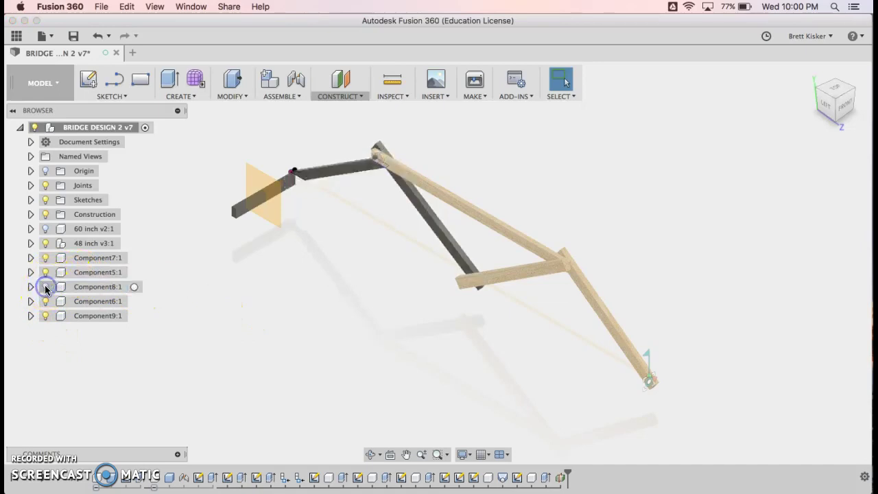
{"action": "left_click", "coordinate": [45, 228]}
{"action": "left_click", "coordinate": [278, 324]}
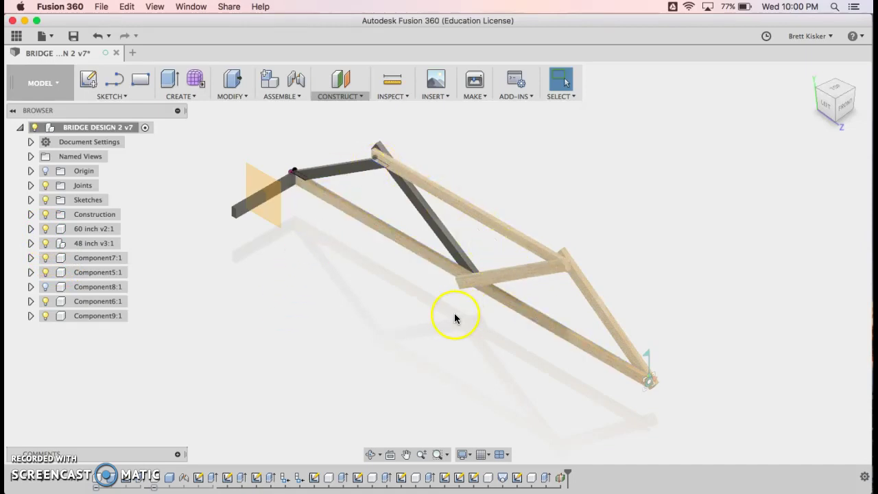
Start a Mirror feature with Pattern Type set to Components
{"action": "left_click", "coordinate": [190, 99]}
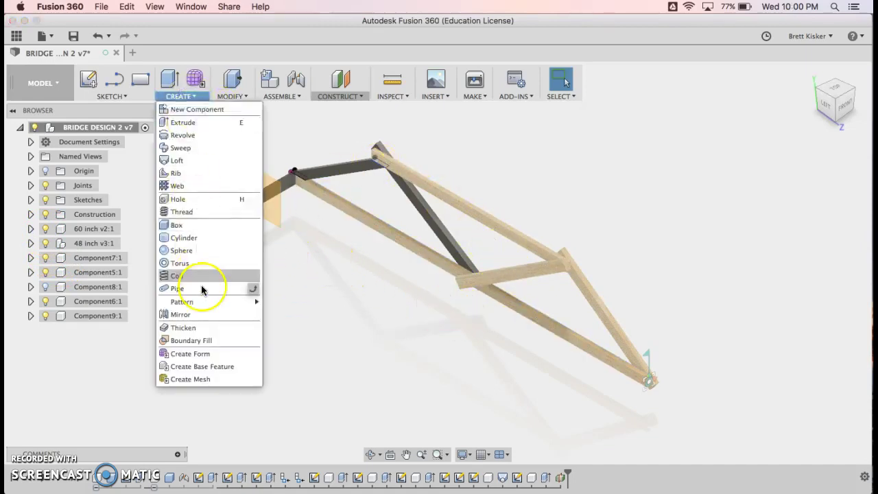
{"action": "left_click", "coordinate": [197, 315]}
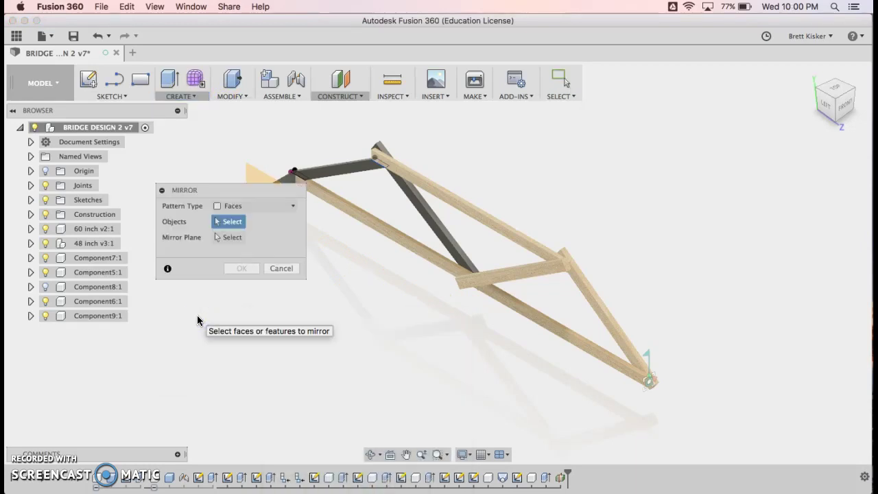
{"action": "left_click", "coordinate": [260, 207]}
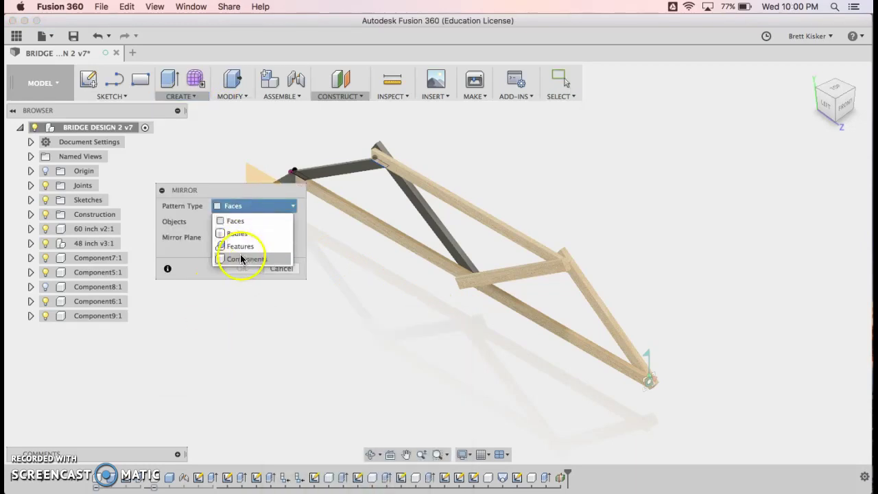
{"action": "left_click", "coordinate": [239, 258]}
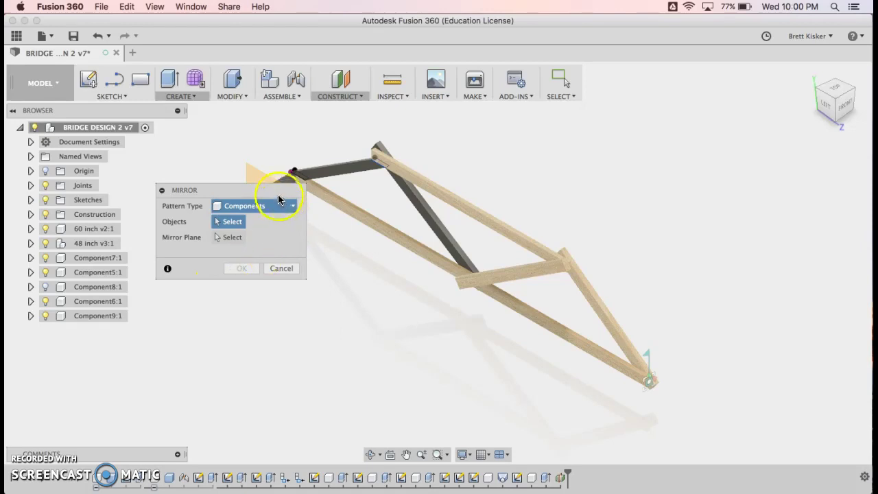
{"action": "left_click_drag", "start_coordinate": [276, 193], "coordinate": [132, 147]}
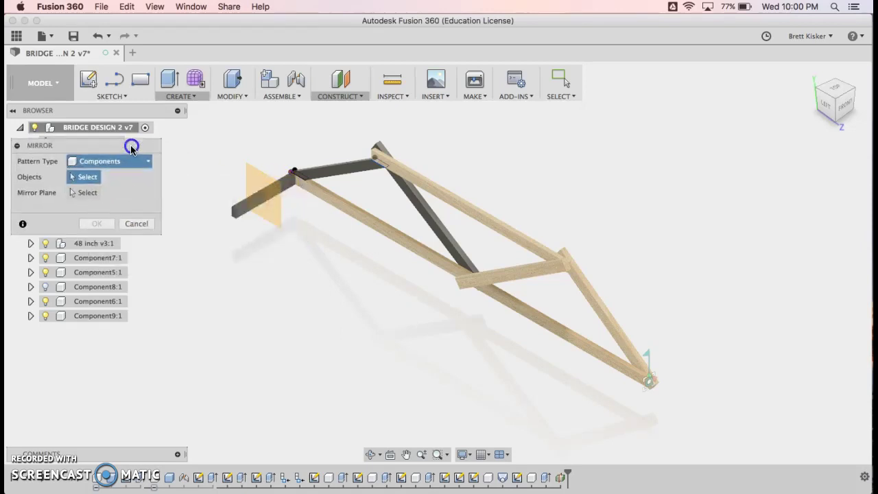
Mirror the 60 inch beam, top dark beam and two diagonals across the origin plane
{"action": "left_click", "coordinate": [323, 197]}
{"action": "left_click", "coordinate": [376, 172]}
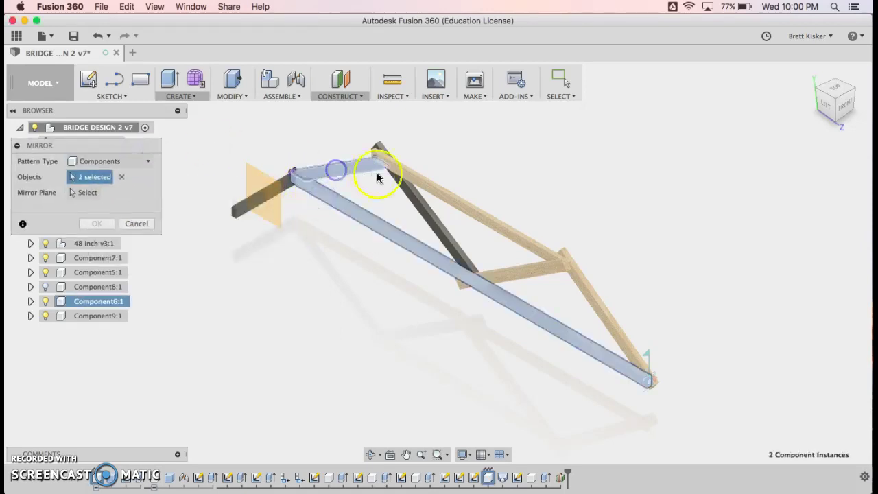
{"action": "left_click", "coordinate": [408, 190]}
{"action": "left_click", "coordinate": [425, 184]}
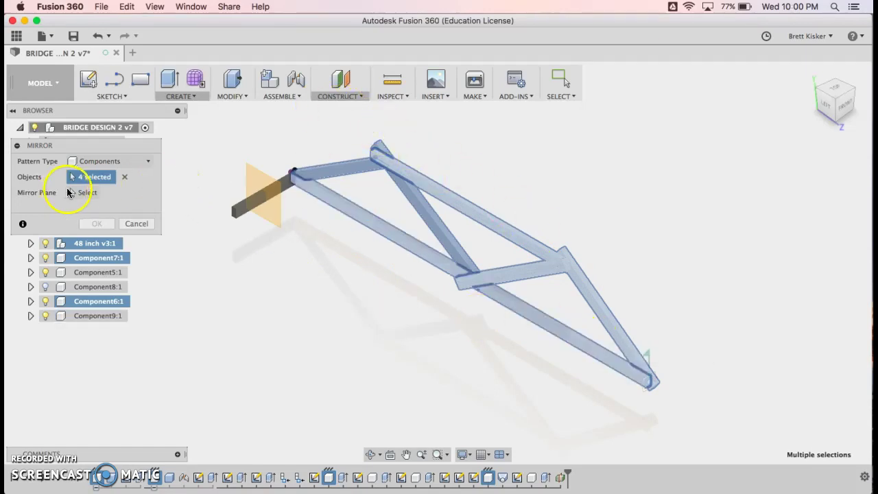
{"action": "left_click", "coordinate": [77, 192]}
{"action": "left_click", "coordinate": [251, 176]}
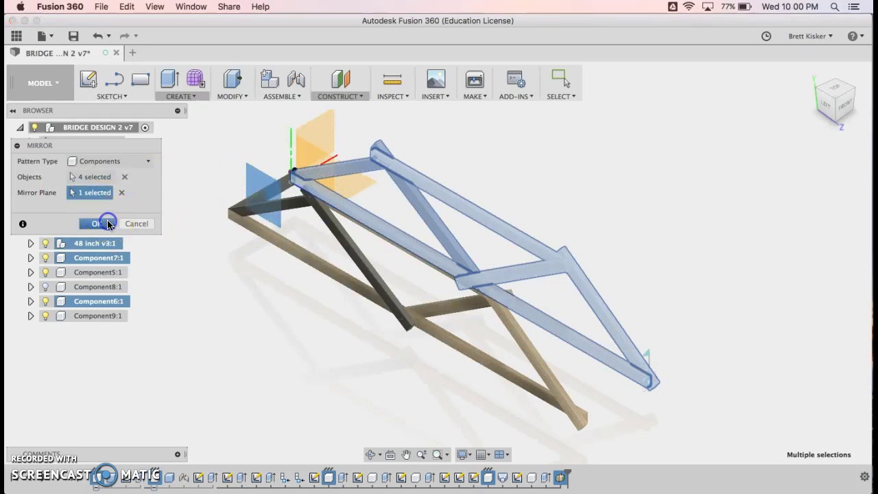
{"action": "left_click", "coordinate": [102, 223]}
{"action": "left_click", "coordinate": [711, 207]}
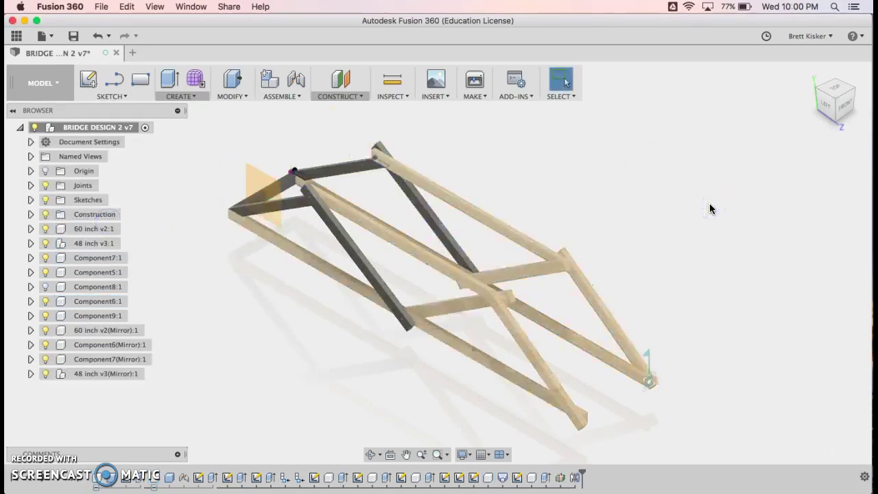
View the bridge from the Front and orbit it to inspect both trusses
{"action": "left_click", "coordinate": [843, 103]}
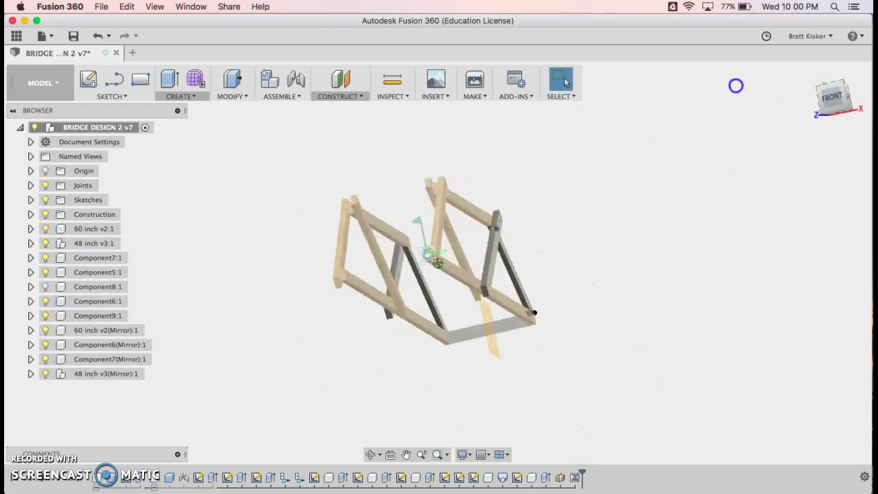
{"action": "middle_click_drag", "start_coordinate": [733, 88], "coordinate": [816, 101], "text": "shift"}
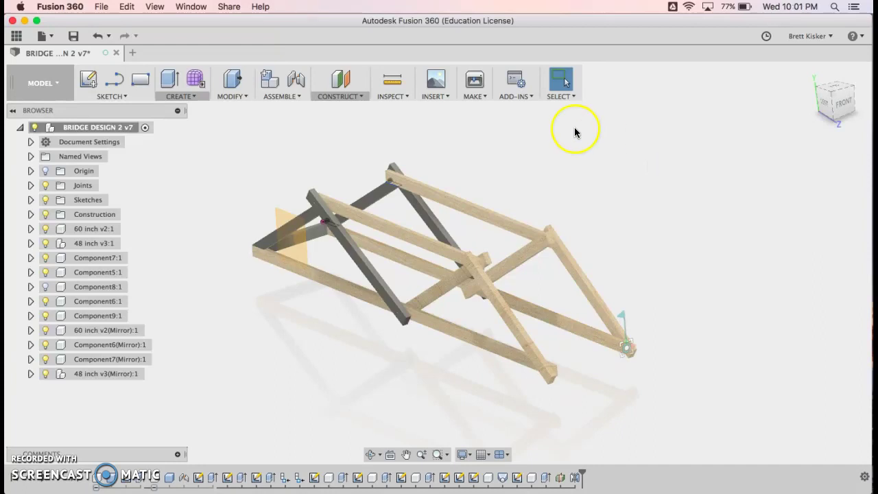
Measure the dark diagonal edge (21.446 in) and a wooden beam edge (33.00 in)
{"action": "left_click", "coordinate": [400, 88]}
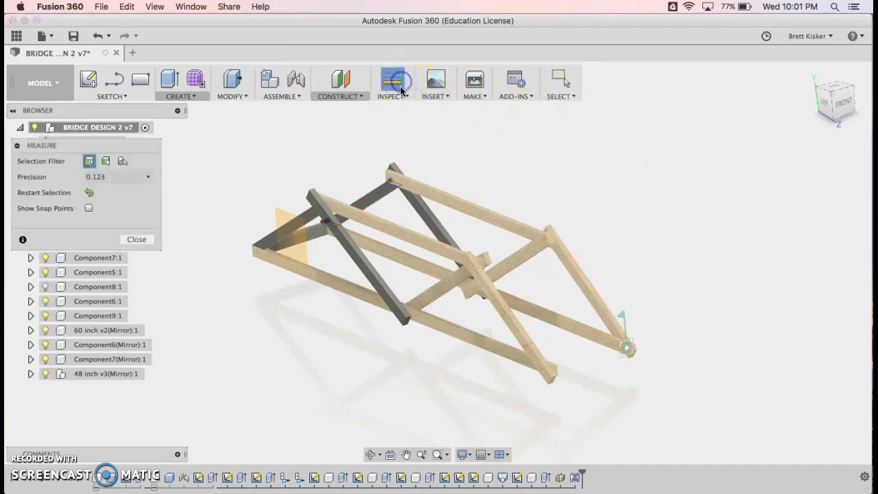
{"action": "left_click", "coordinate": [355, 254]}
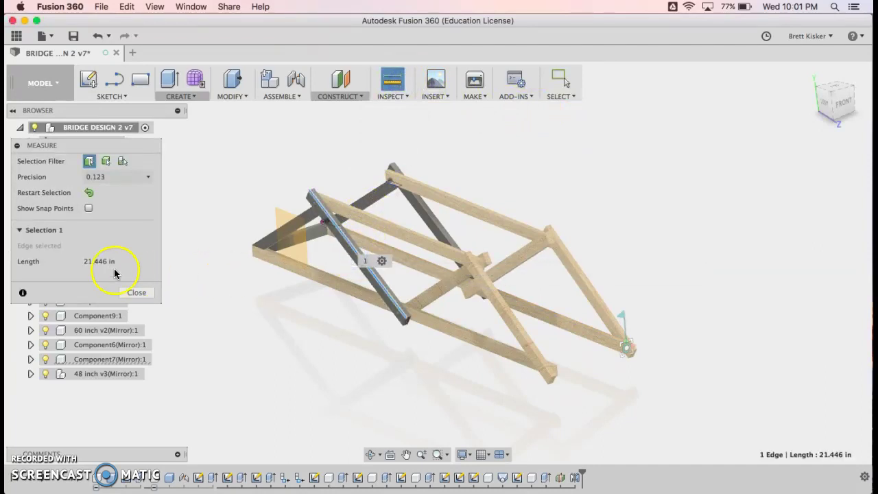
{"action": "left_click", "coordinate": [89, 261]}
{"action": "left_click", "coordinate": [449, 159]}
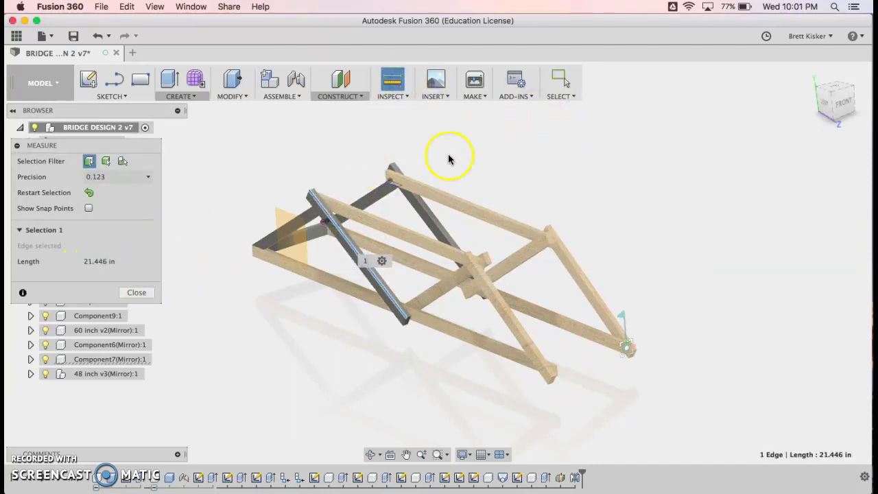
{"action": "left_click", "coordinate": [407, 232]}
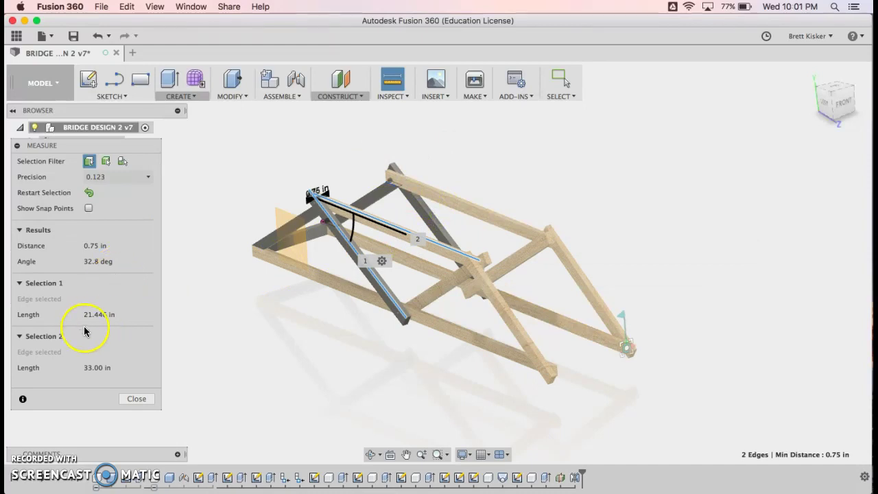
{"action": "left_click", "coordinate": [196, 335]}
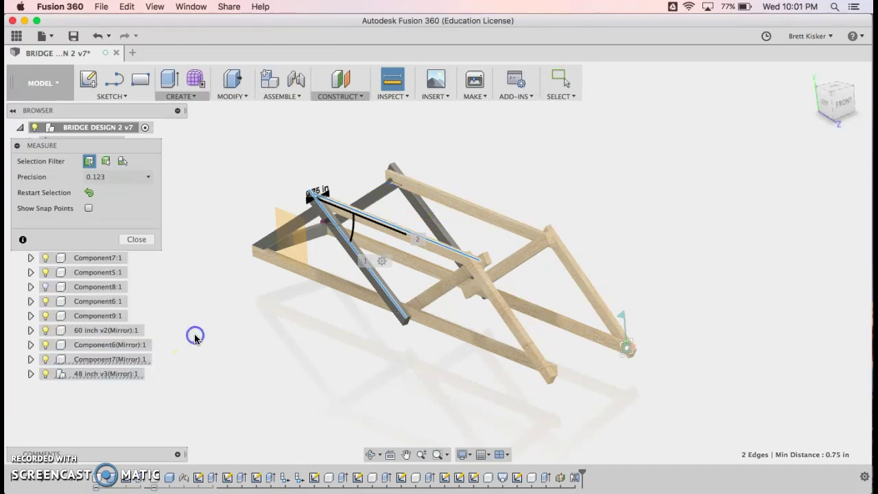
{"action": "left_click", "coordinate": [369, 215]}
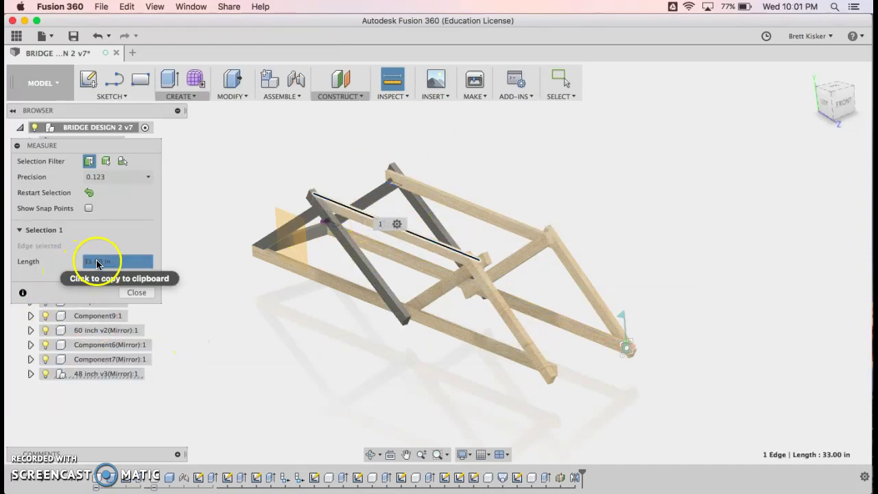
{"action": "left_click", "coordinate": [261, 371]}
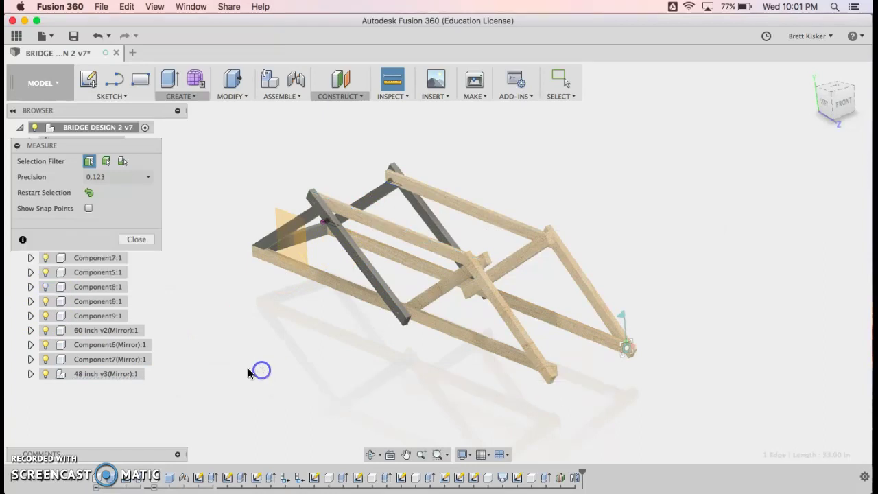
Close Measure, view the bridge from the Left, then return to Home view
{"action": "left_click", "coordinate": [136, 239]}
{"action": "left_click", "coordinate": [289, 339]}
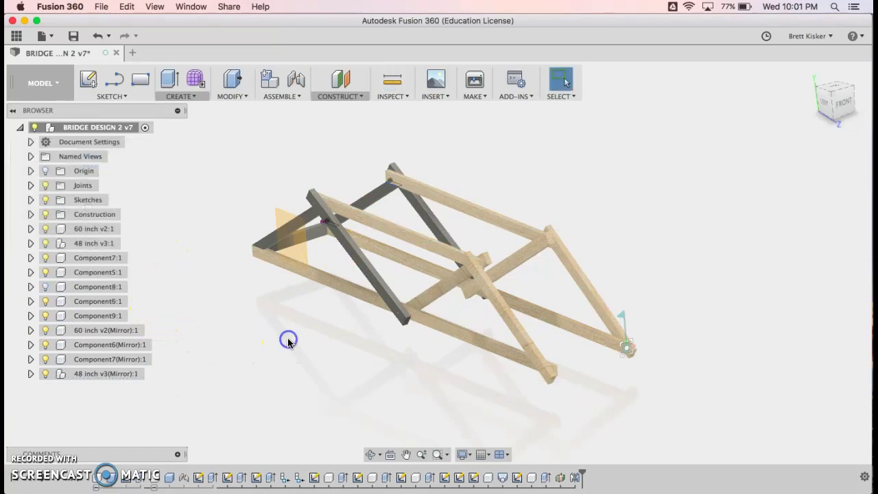
{"action": "left_click", "coordinate": [824, 102]}
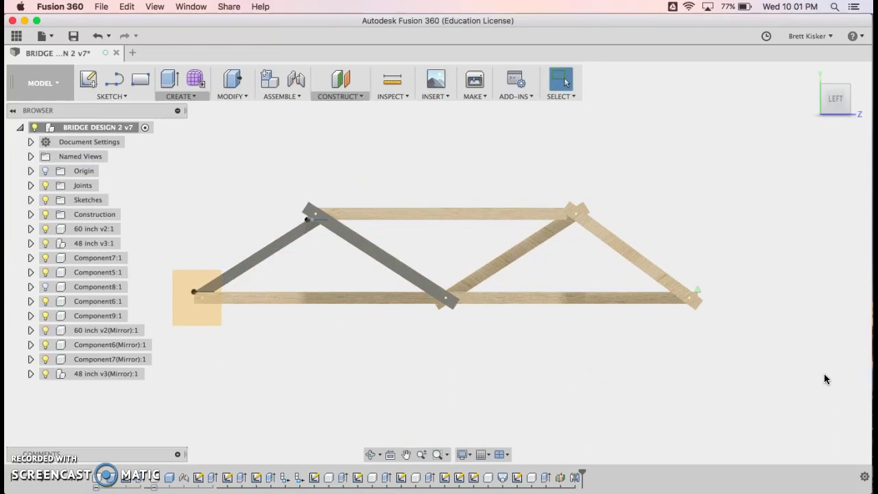
{"action": "left_click", "coordinate": [810, 77]}
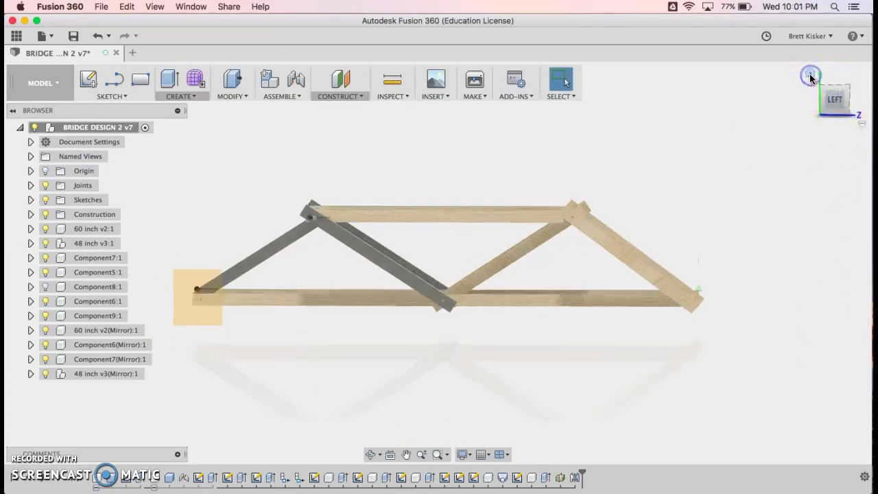